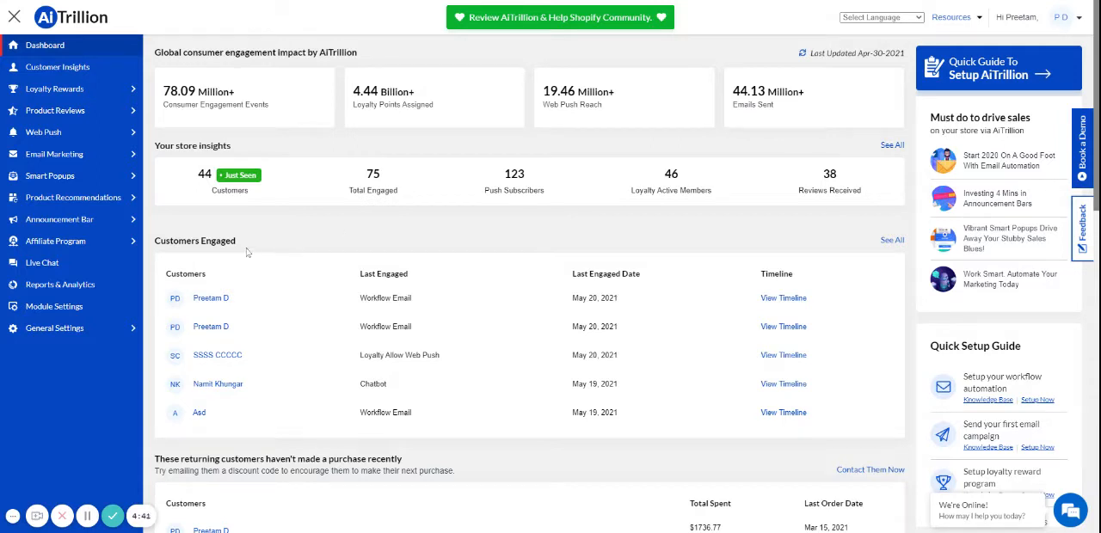
Browse the newsletter signup popup templates and start a popup from the "Don't Miss a Detail!" template.
click(94, 181)
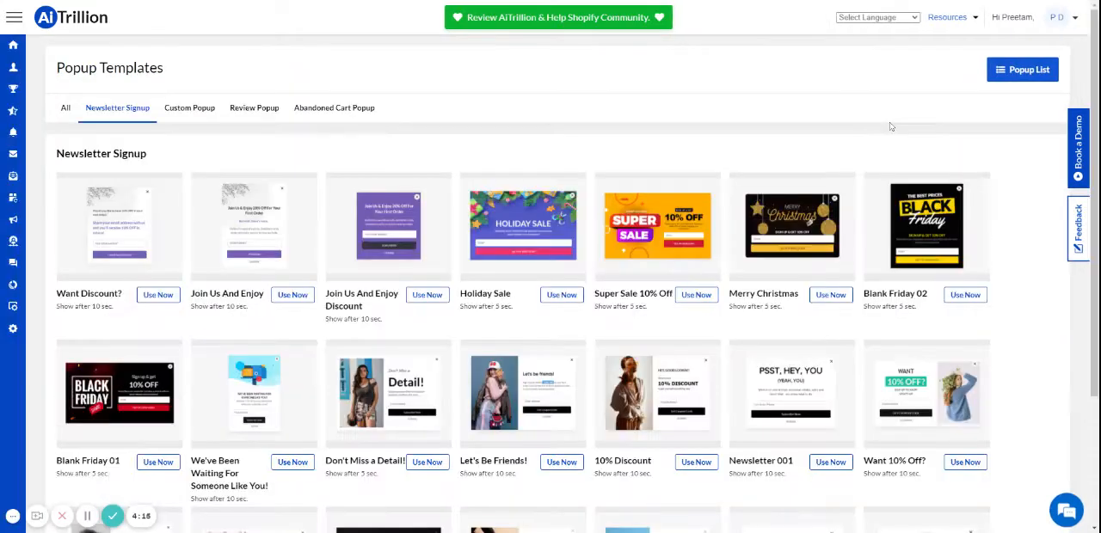
scroll(386, 272, down, 5)
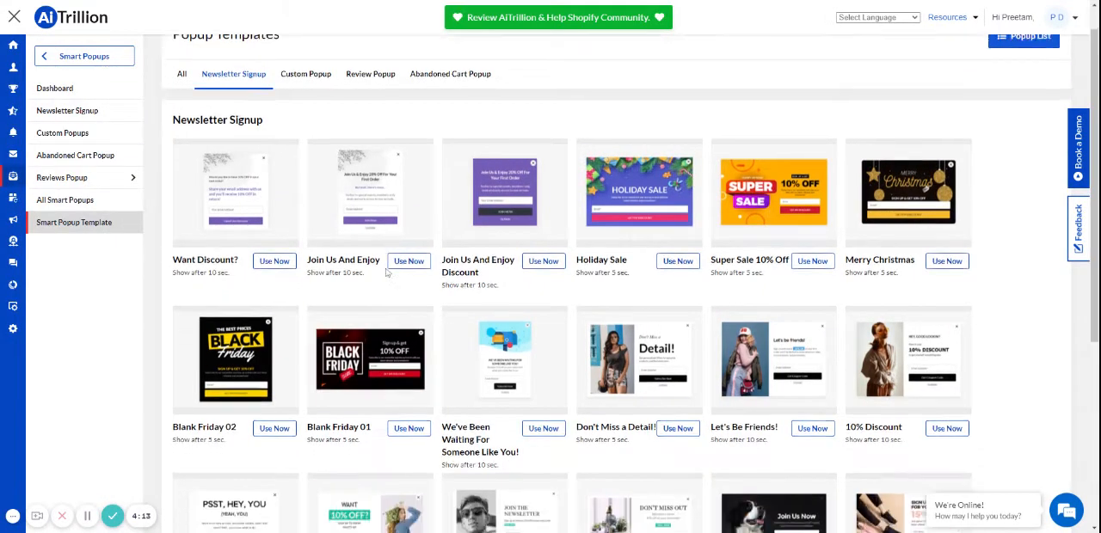
scroll(386, 272, up, 2)
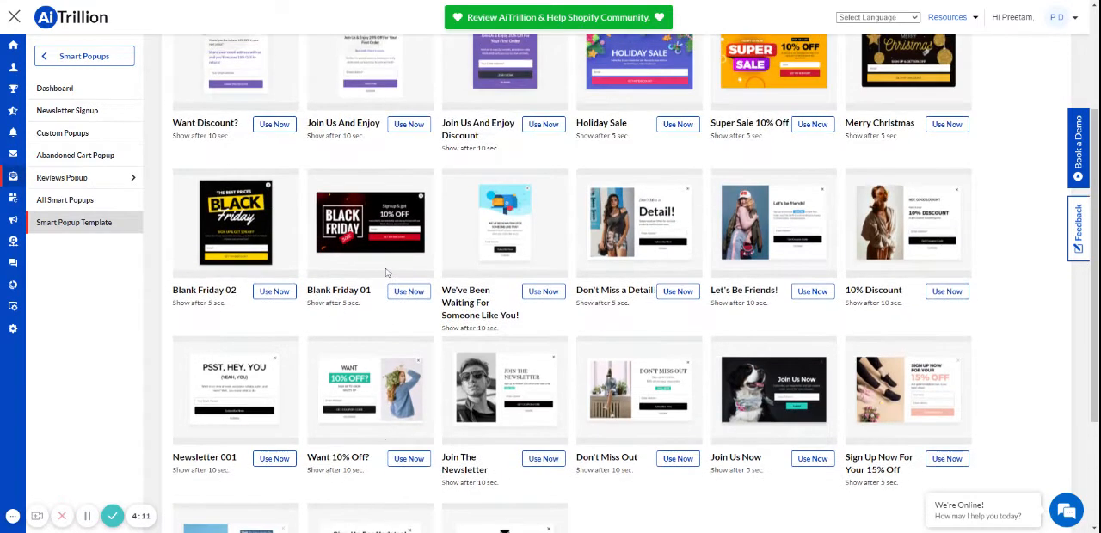
scroll(386, 272, up, 1)
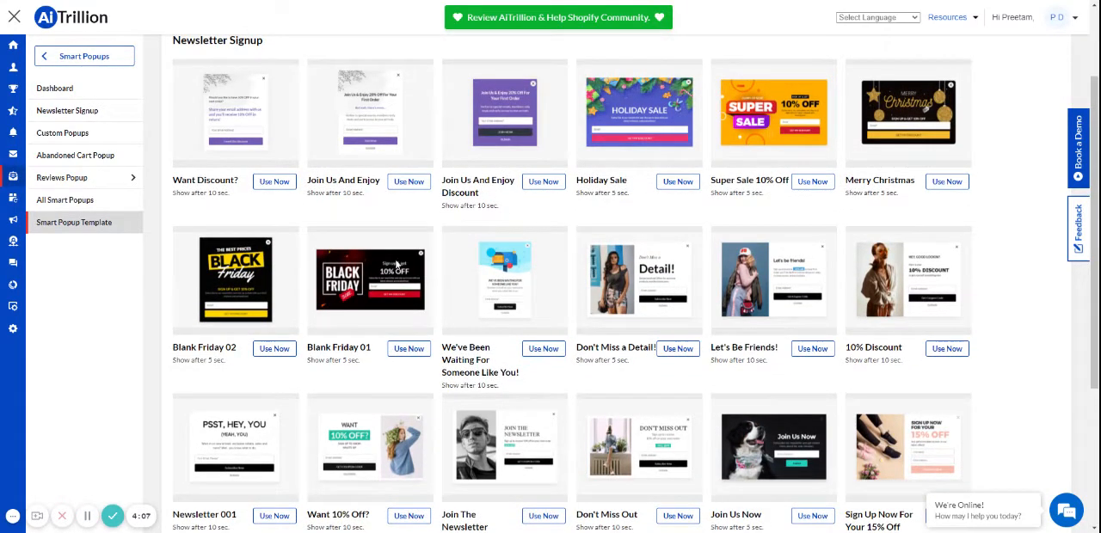
scroll(497, 331, down, 2)
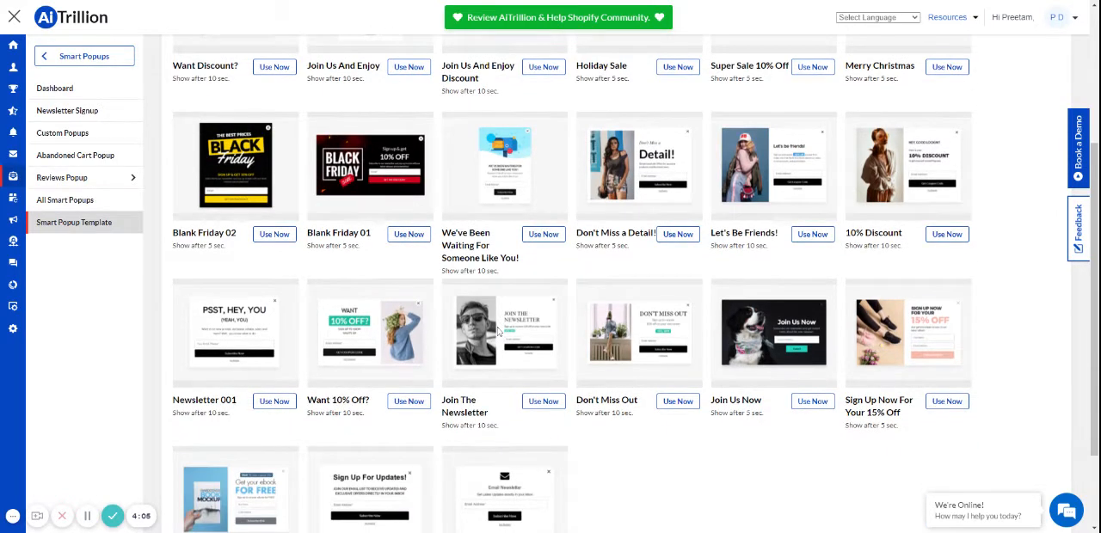
scroll(497, 332, up, 1)
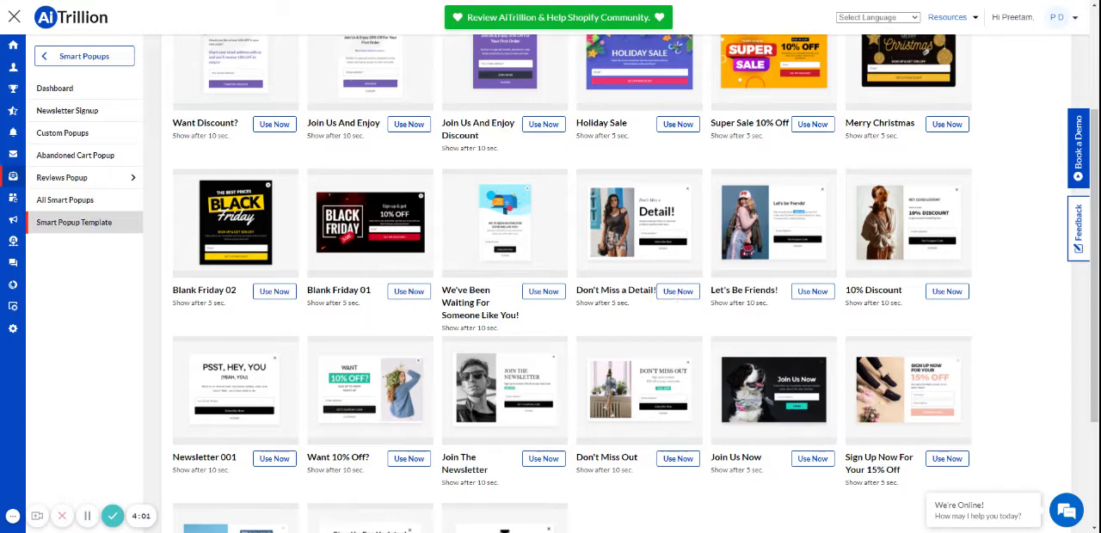
click(677, 292)
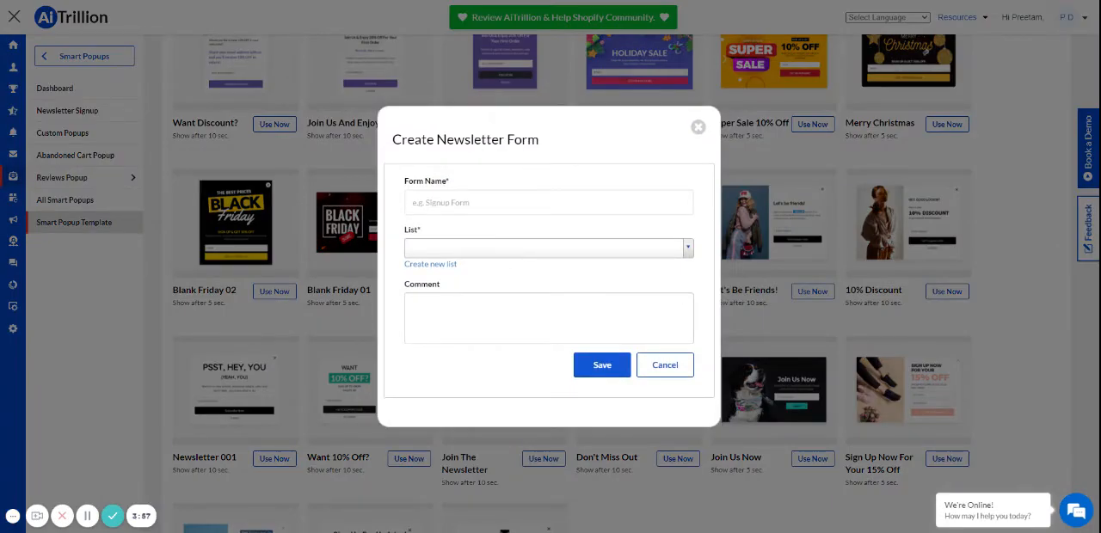
Create the newsletter form with the name TestNews and the Newsletter List as its list.
click(524, 203)
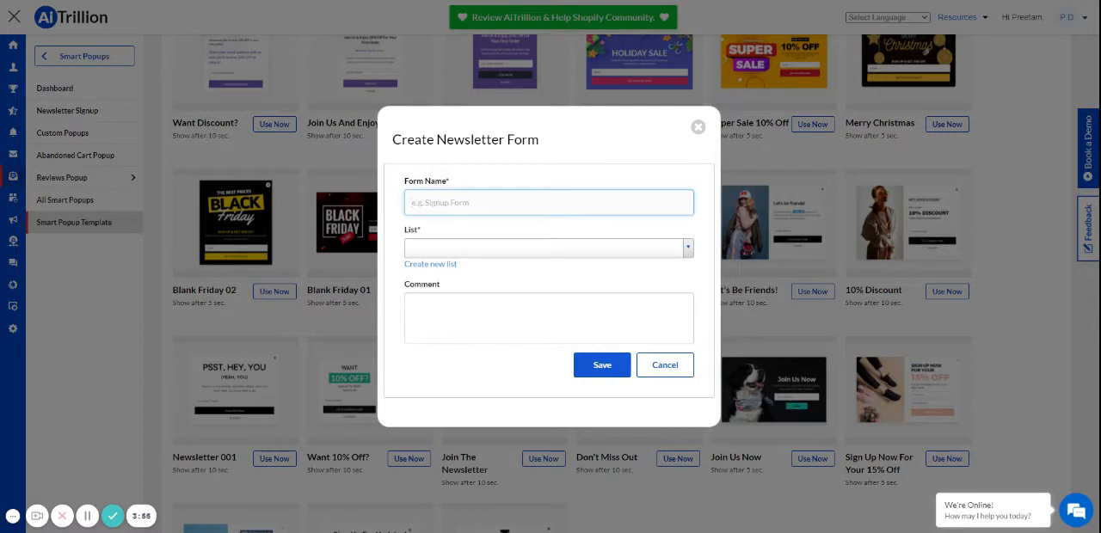
text(TestNews)
click(566, 250)
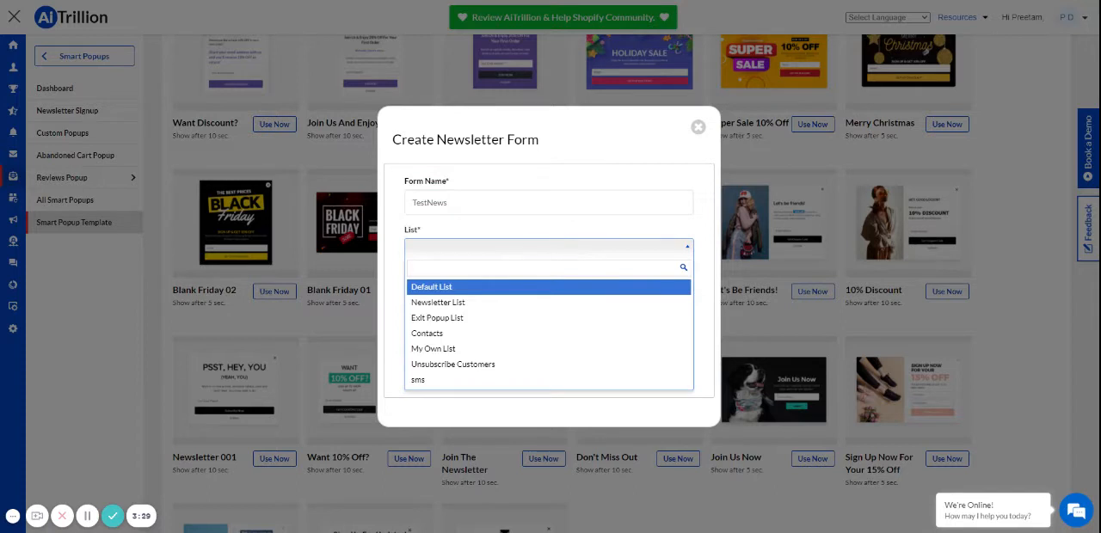
click(480, 310)
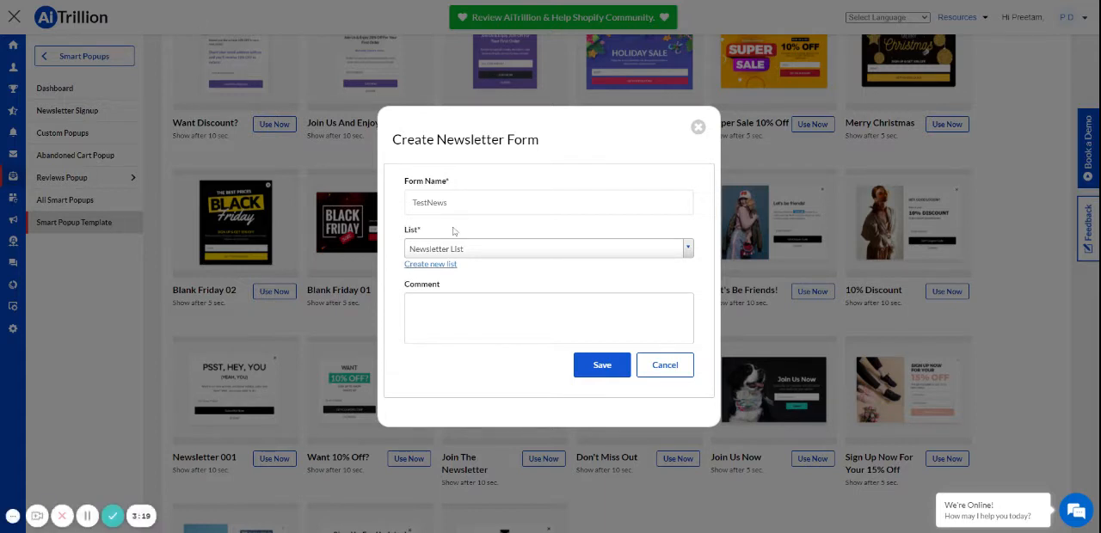
click(608, 376)
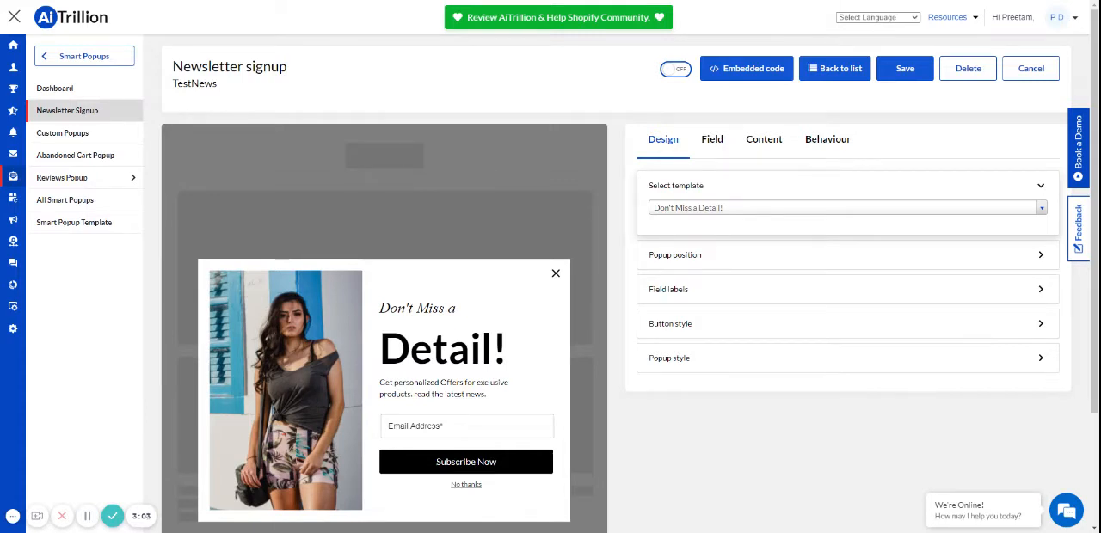
Set the popup position to top centre of the page.
scroll(608, 381, down, 1)
scroll(609, 380, up, 1)
click(675, 265)
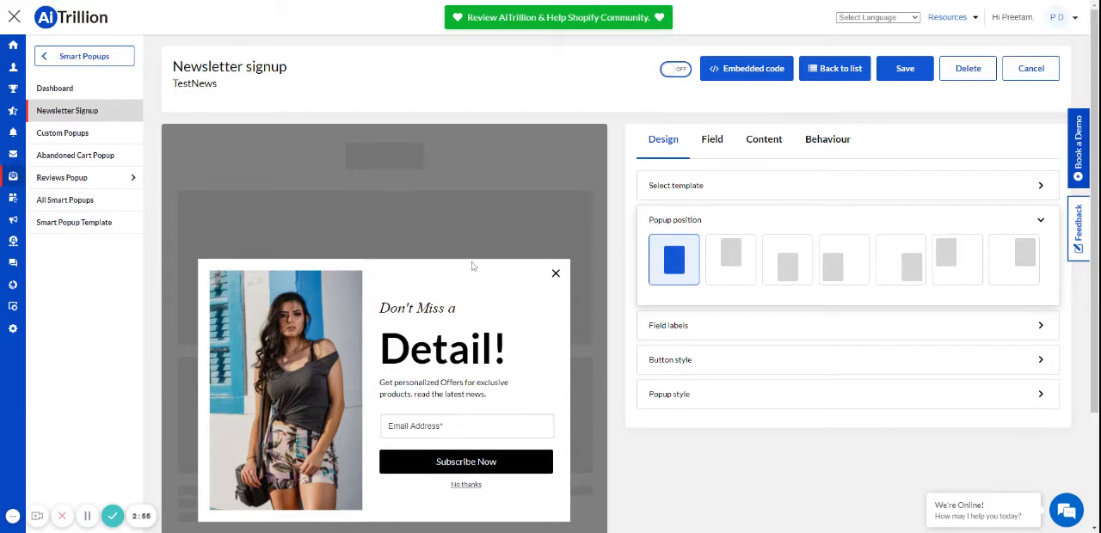
click(781, 270)
click(677, 263)
click(733, 262)
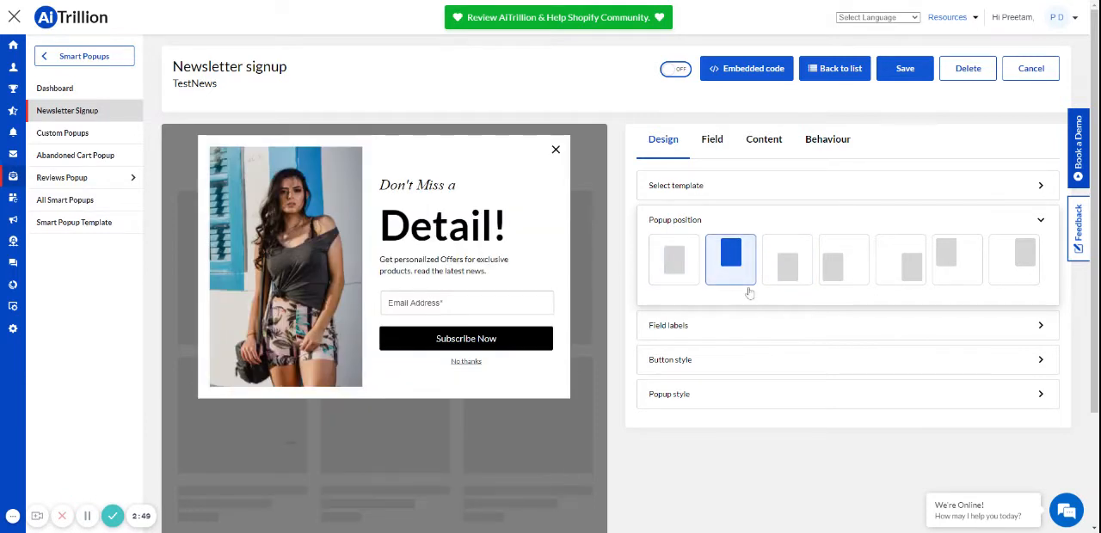
Set the font family of the popup's field labels to Cursive.
click(806, 327)
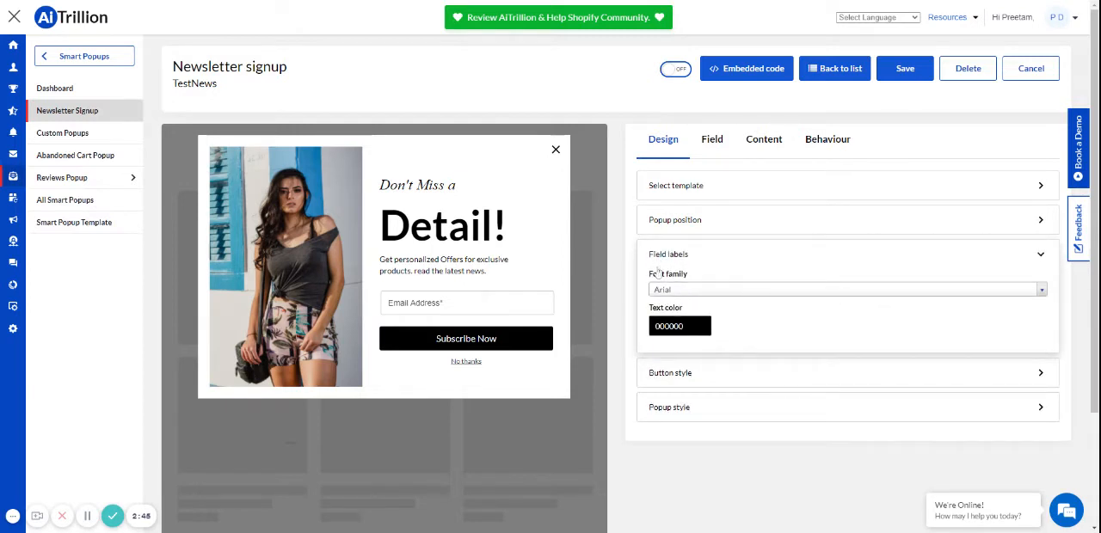
click(680, 293)
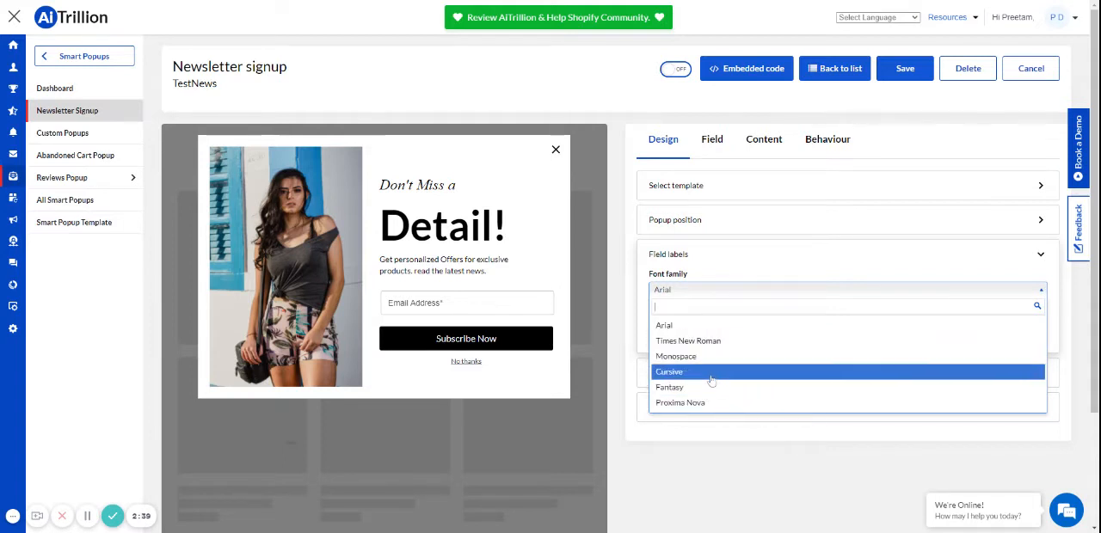
scroll(710, 381, down, 2)
scroll(696, 370, up, 2)
click(709, 379)
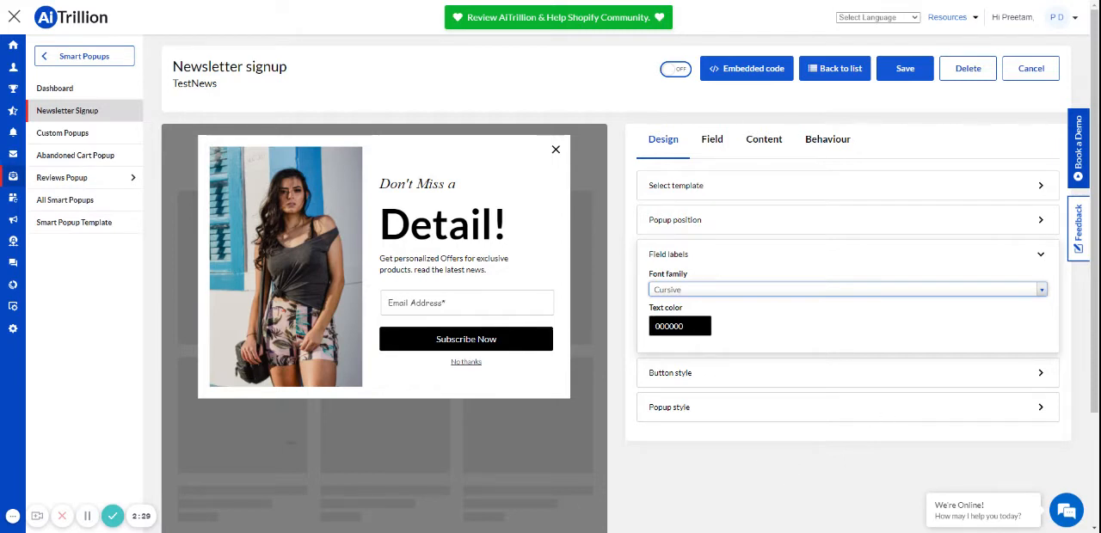
Examine the button style, popup style and available form field settings.
click(711, 371)
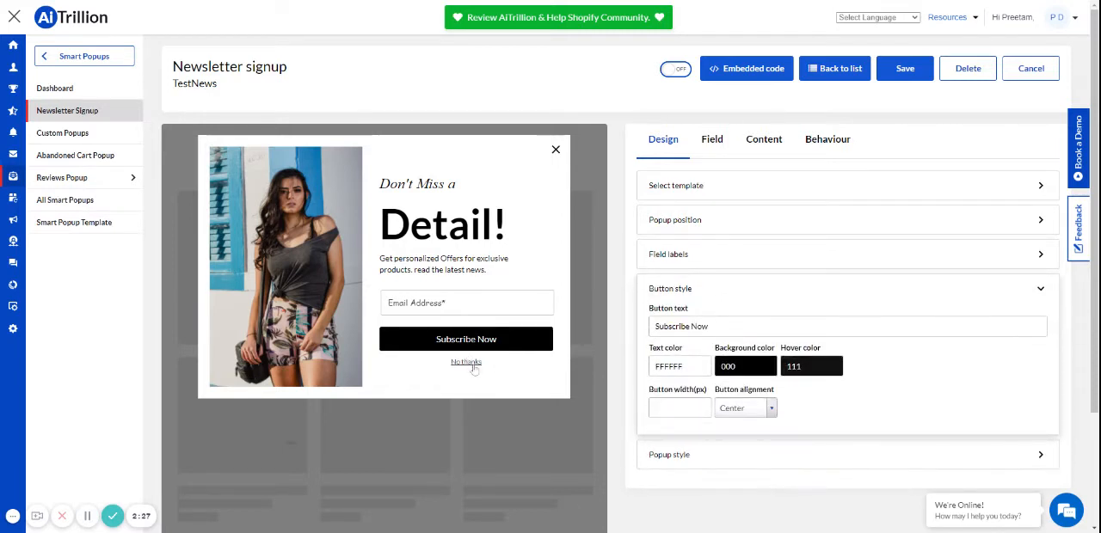
click(710, 459)
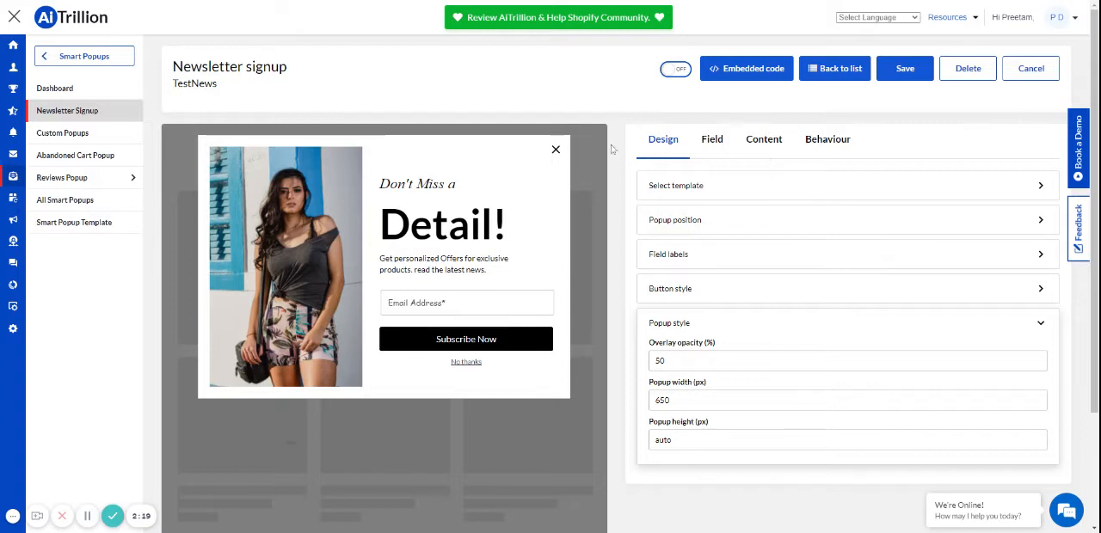
click(708, 146)
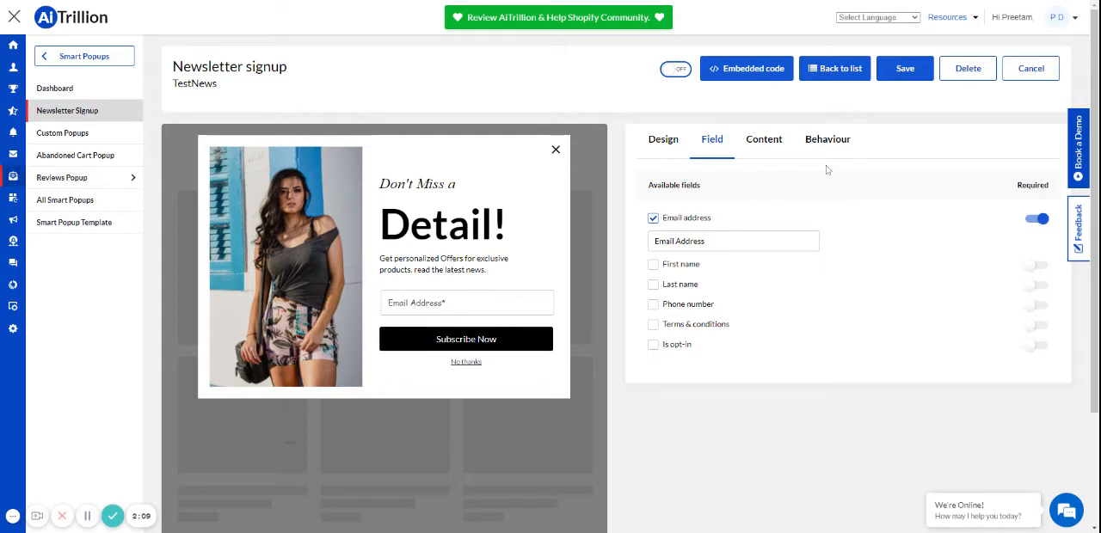
Replace the popup's main image with the orange envelope picture from the image library.
click(757, 145)
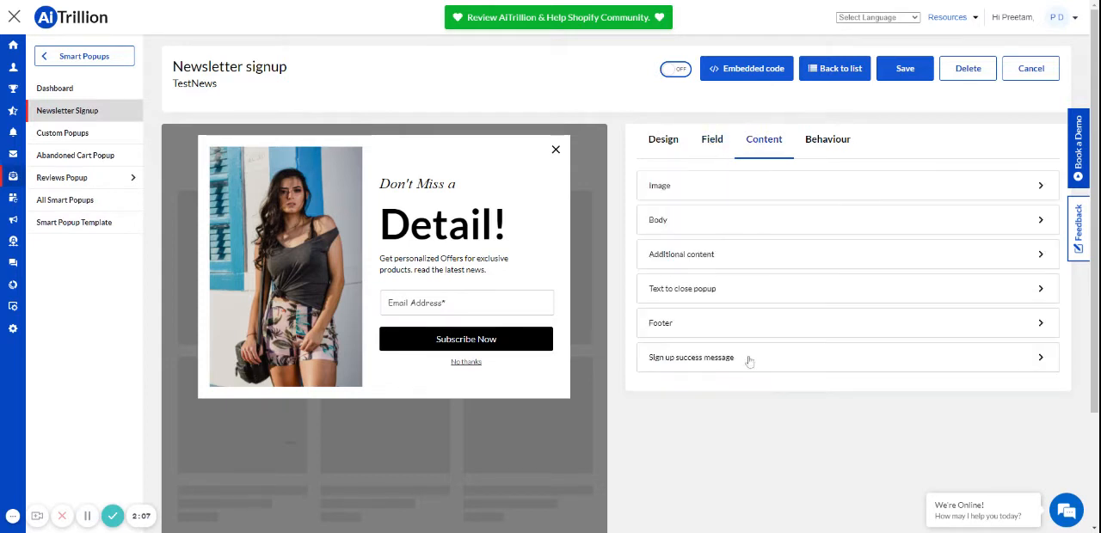
click(686, 183)
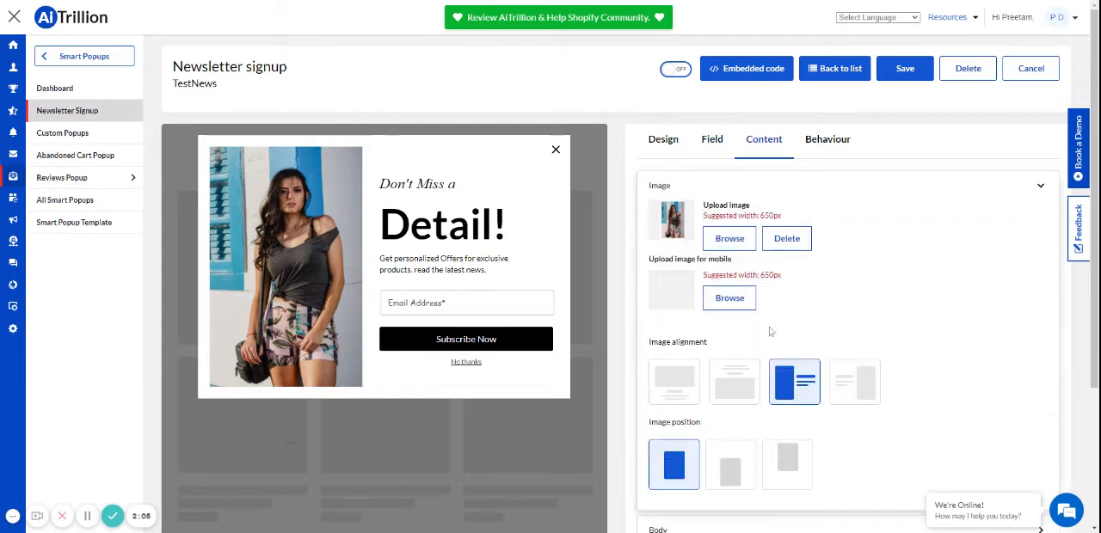
click(742, 245)
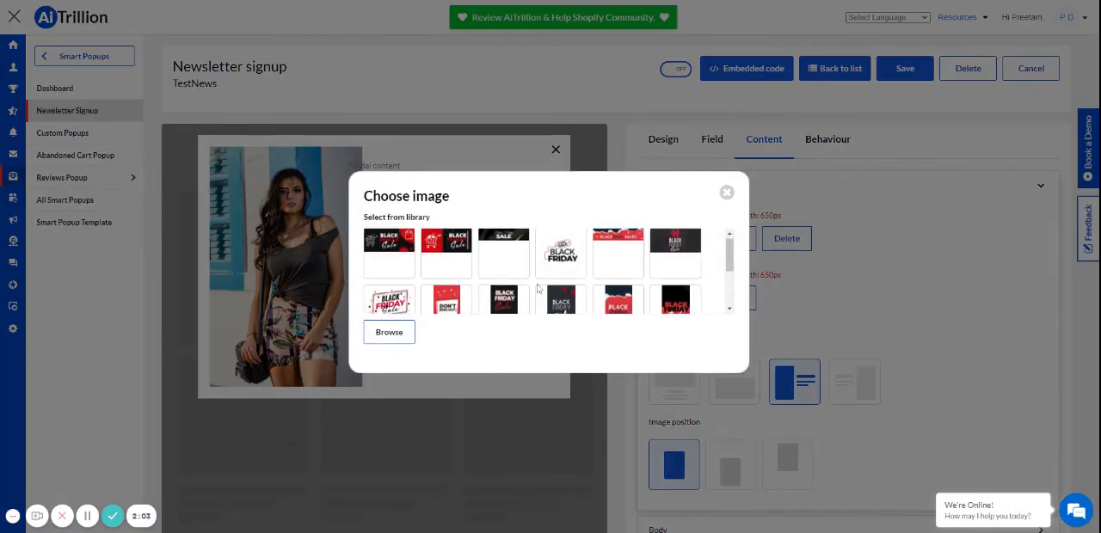
scroll(541, 292, down, 5)
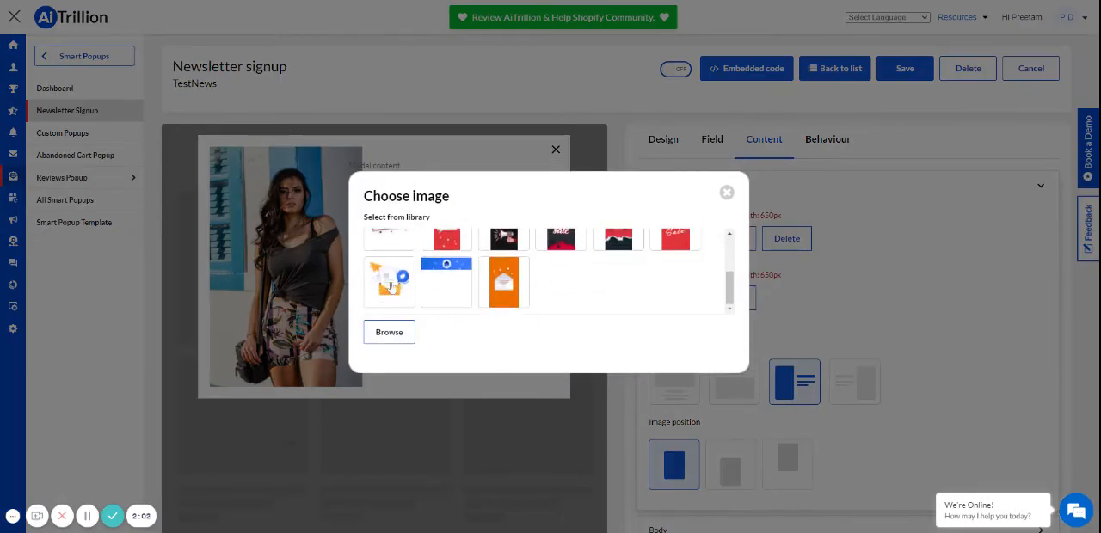
click(504, 284)
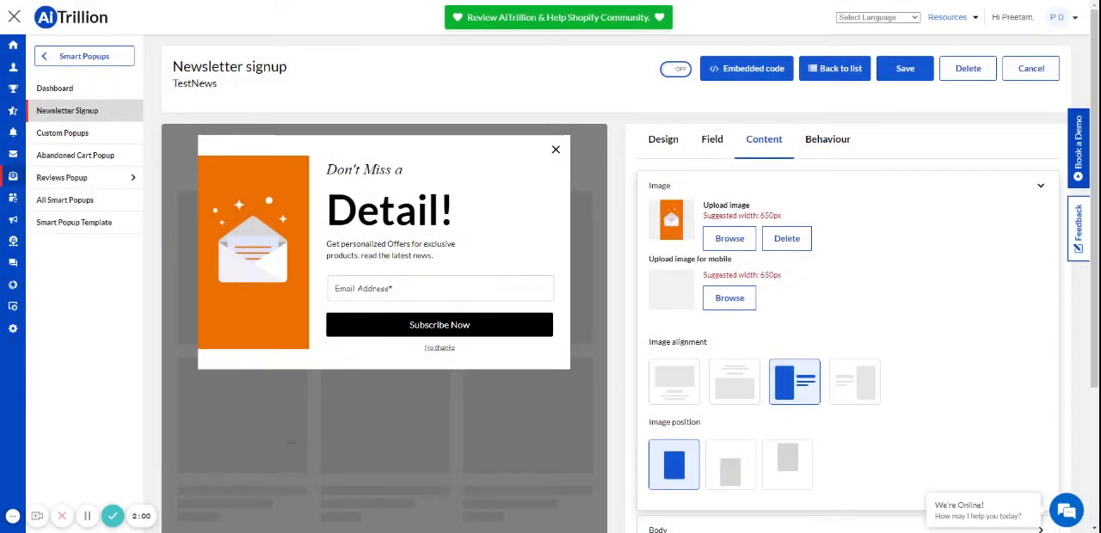
Add the library picture of an open envelope with a blue paper-plane badge as the popup's mobile image.
click(729, 299)
scroll(520, 310, down, 1)
scroll(520, 309, down, 2)
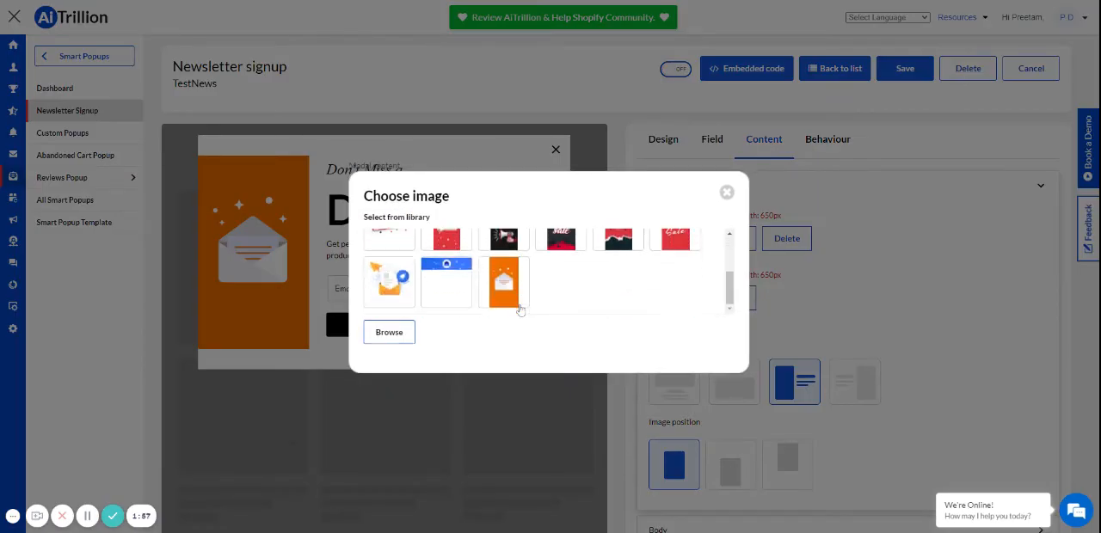
click(405, 295)
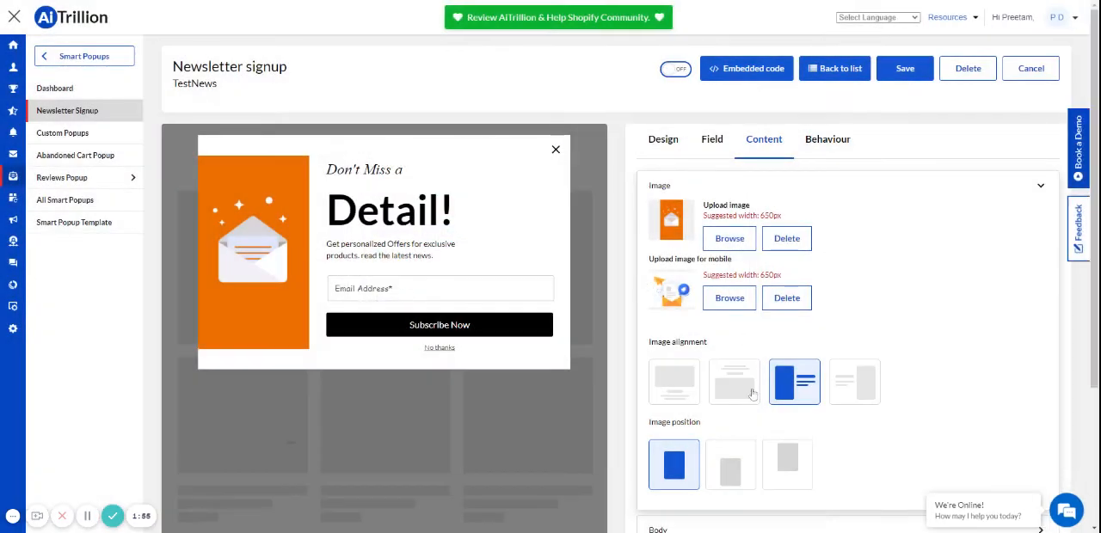
Try the image alignments to the right of, below and above the text, and return to the image left of the text.
click(857, 398)
click(733, 400)
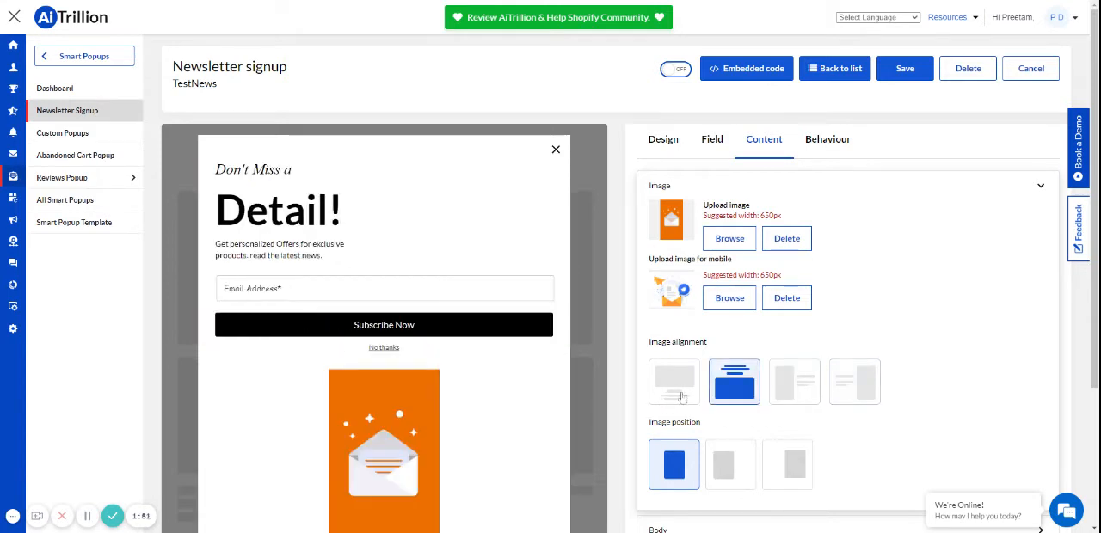
click(682, 398)
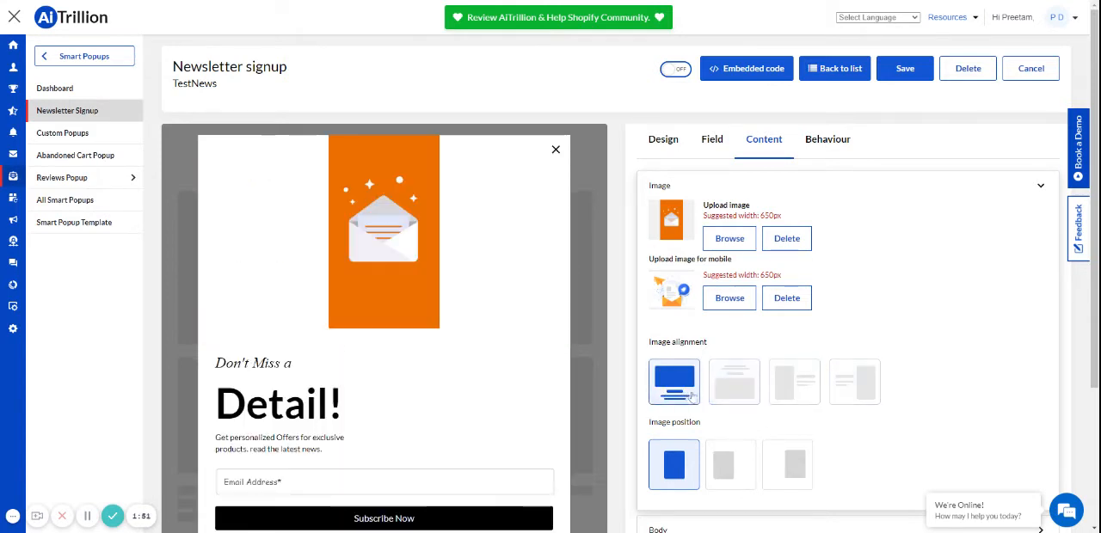
click(790, 395)
Compare the bottom and top image positions and set the popup image's position to bottom.
scroll(752, 426, down, 1)
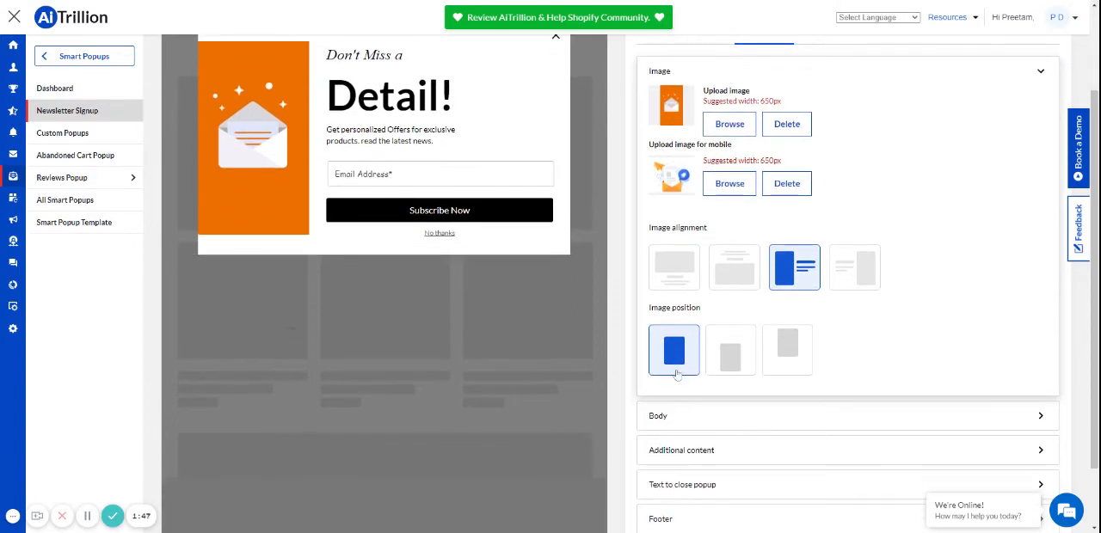
click(732, 361)
click(788, 350)
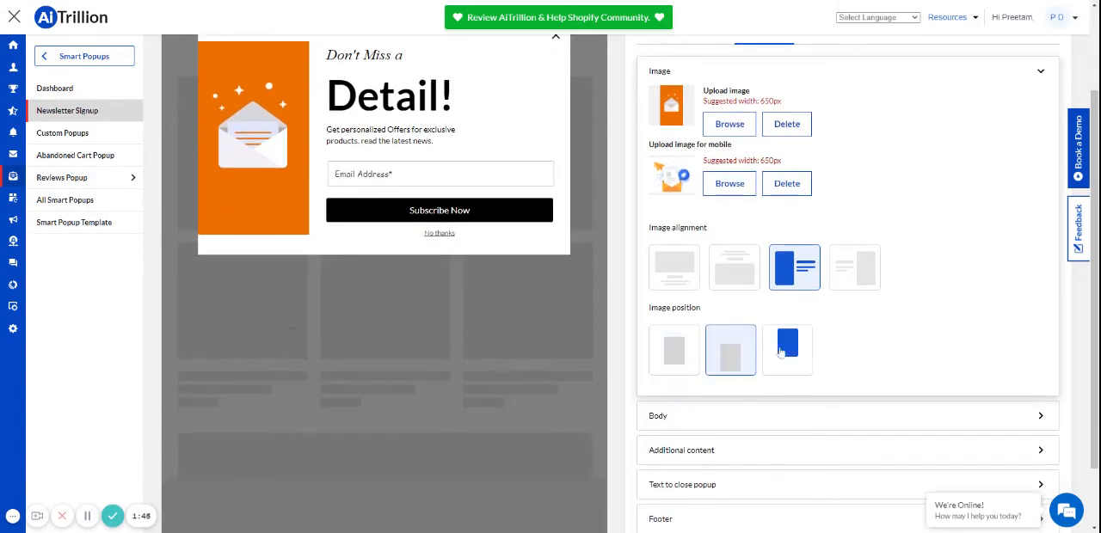
click(733, 363)
Set the popup body's background image to the blue banner from the image library.
click(714, 418)
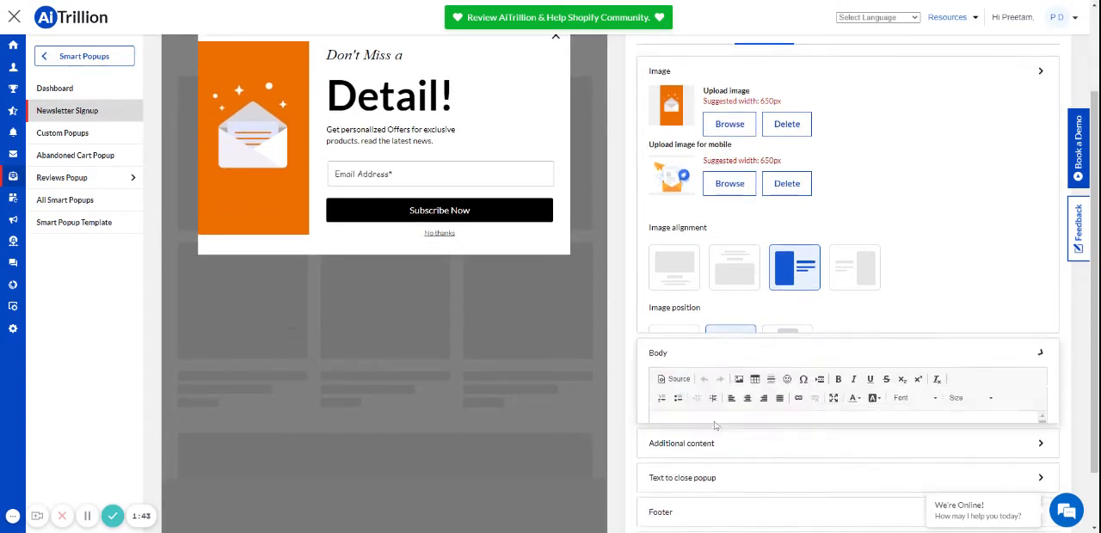
scroll(783, 193, down, 3)
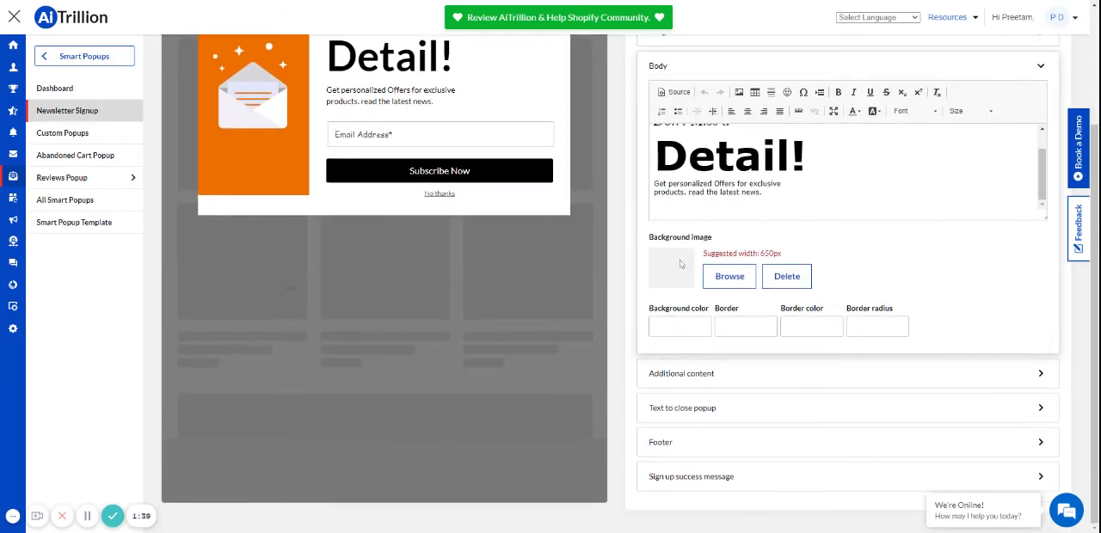
click(743, 281)
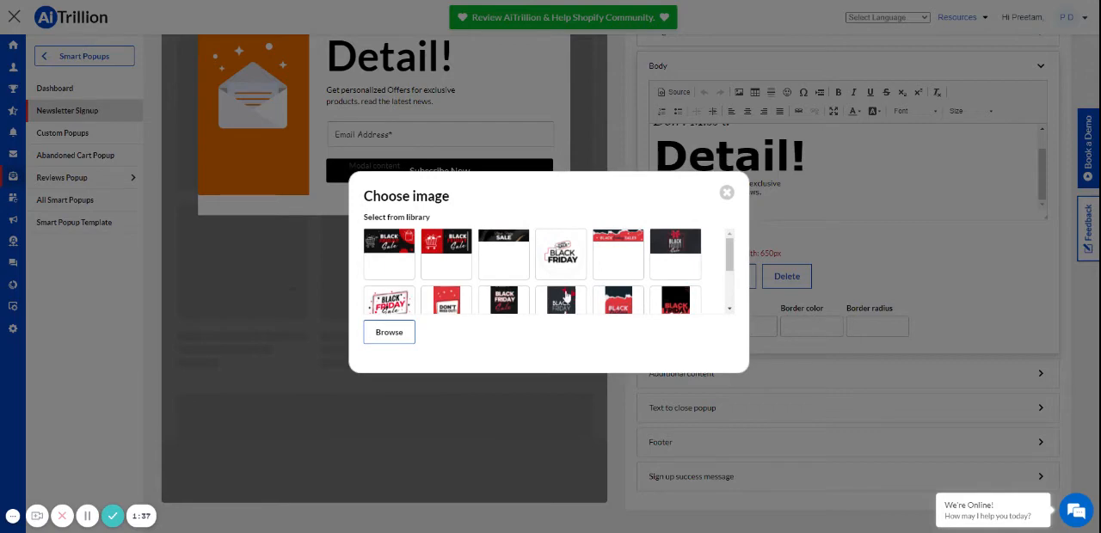
scroll(555, 258, down, 3)
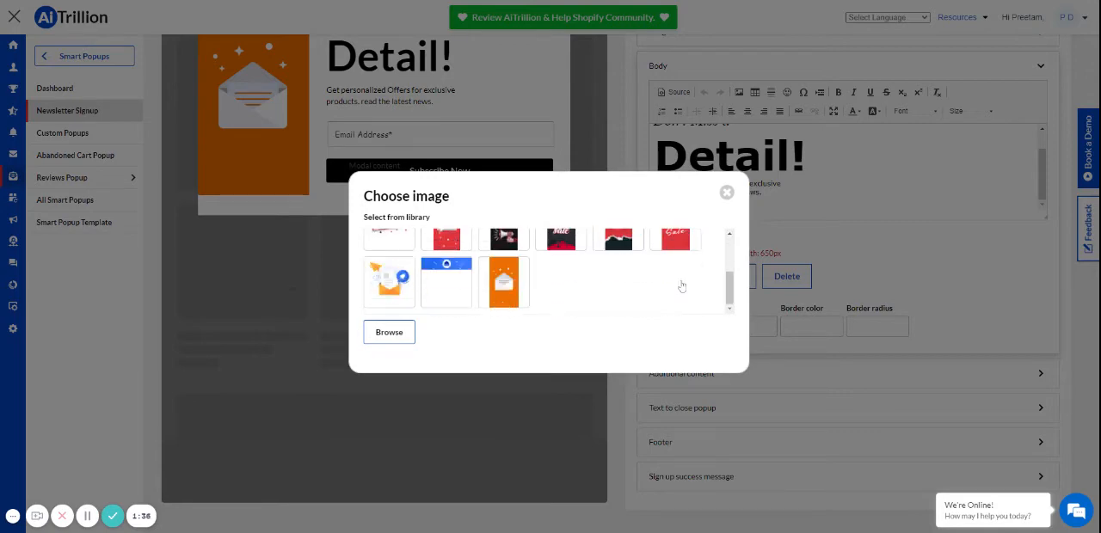
click(458, 292)
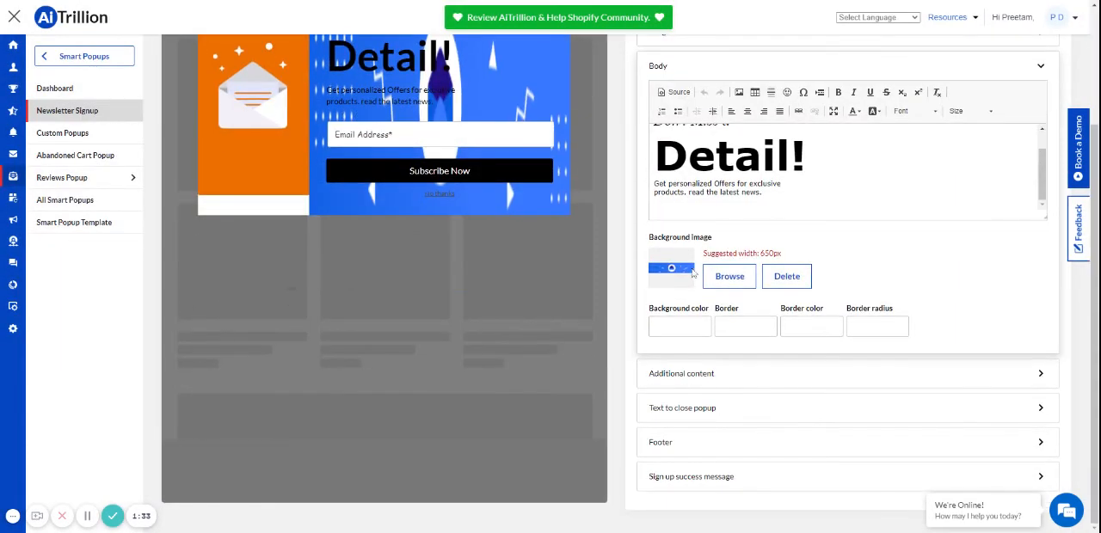
Delete the popup body's background image and set its background color to light orange FFC09E.
click(786, 277)
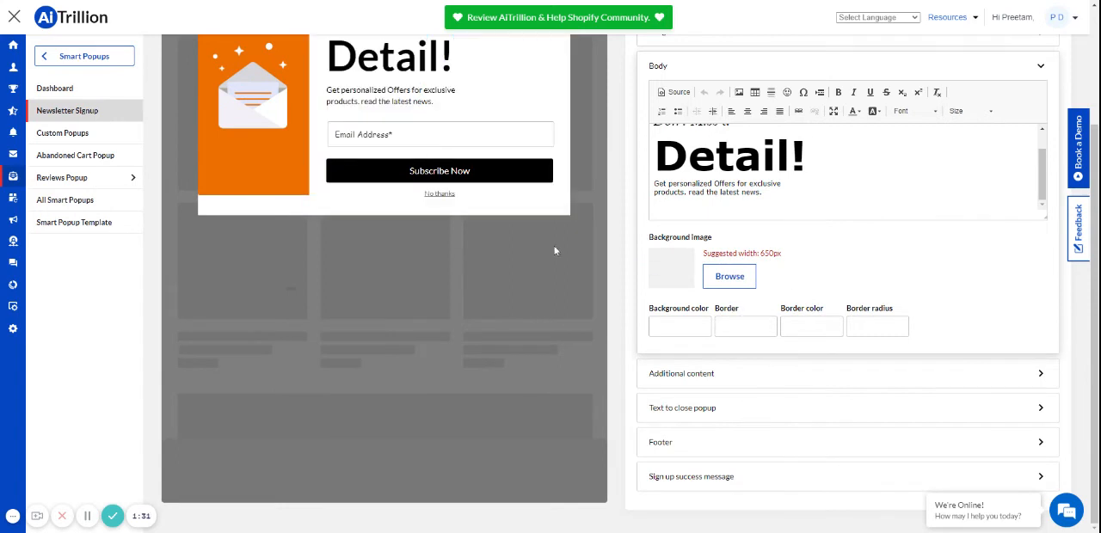
click(759, 345)
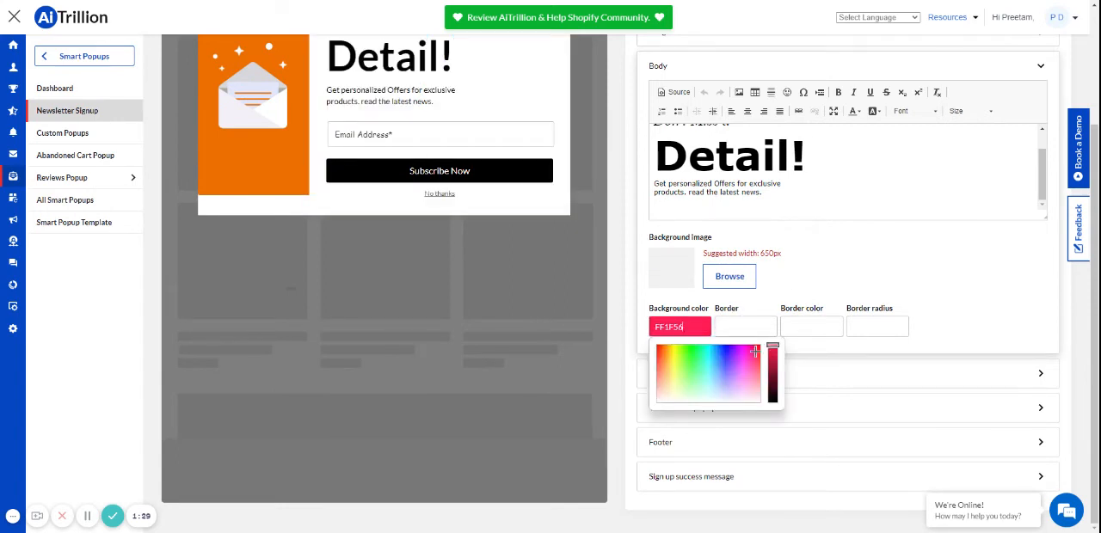
drag(759, 345, 663, 379)
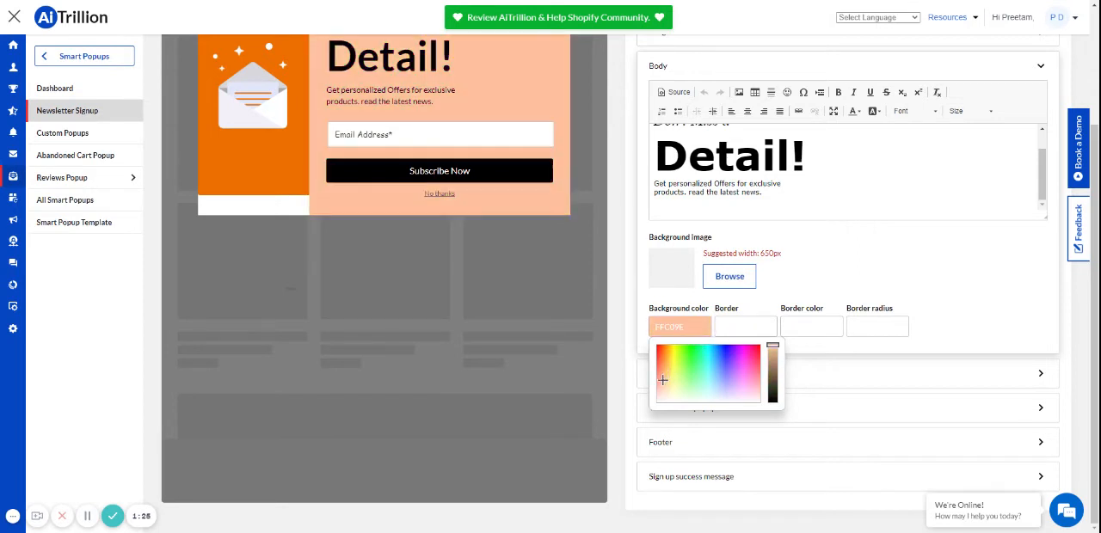
click(879, 327)
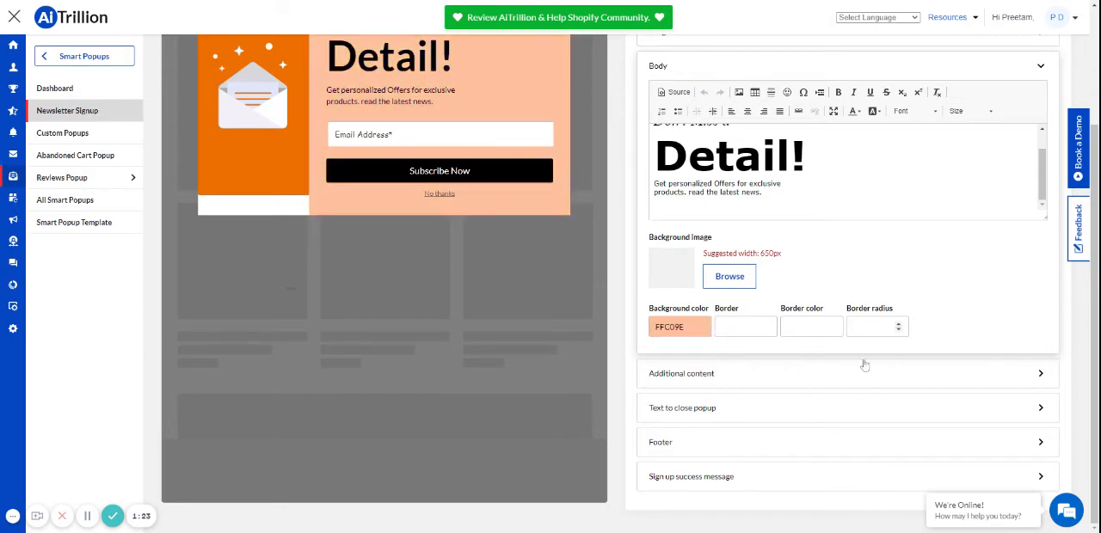
Add the additional content text "This is a test" to the popup.
click(823, 388)
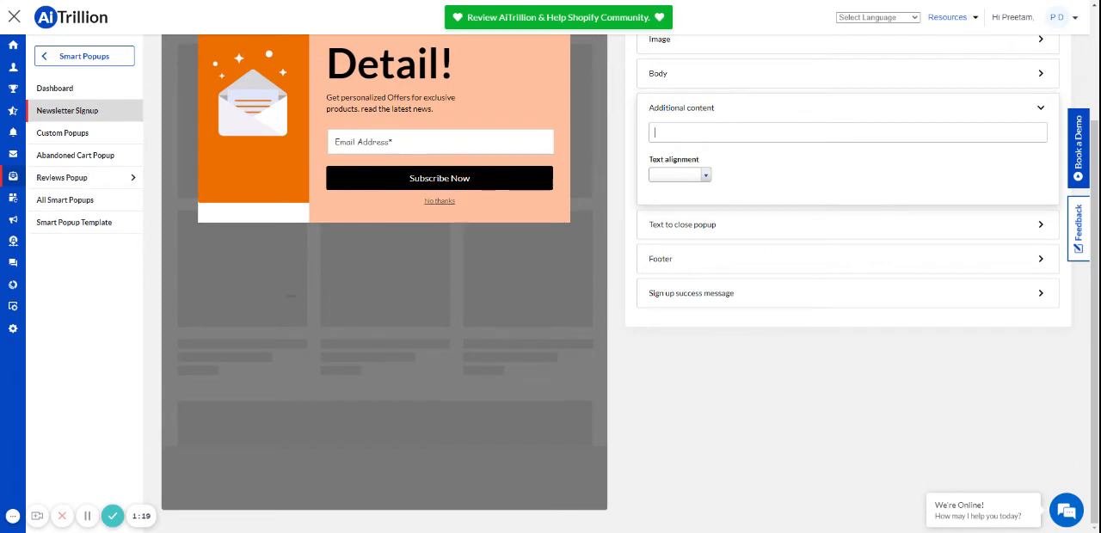
text(This is )
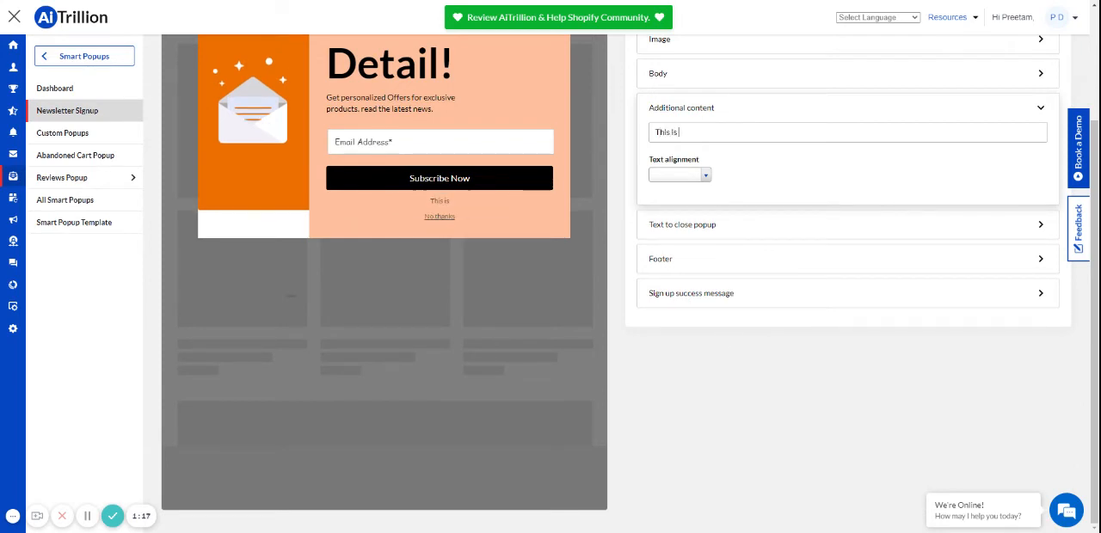
text(a test)
drag(456, 201, 426, 207)
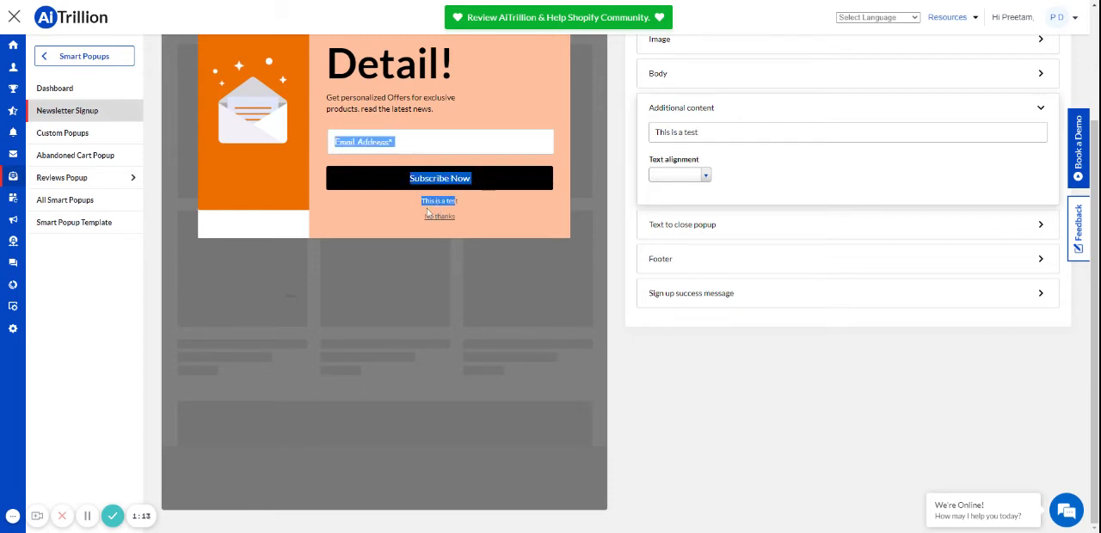
View the text to close popup settings and enter "test" as the popup's footer text.
click(799, 228)
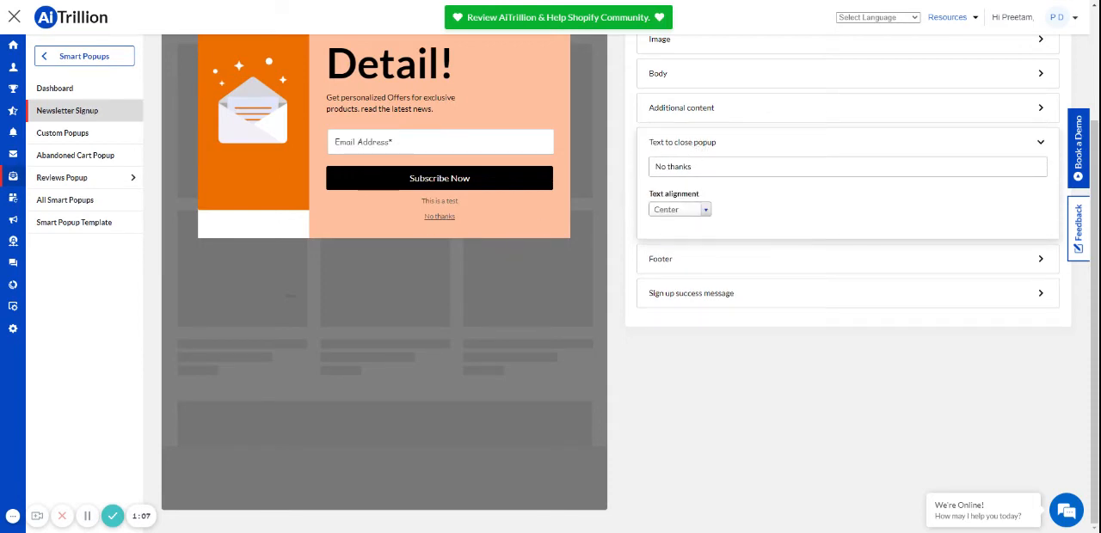
click(690, 256)
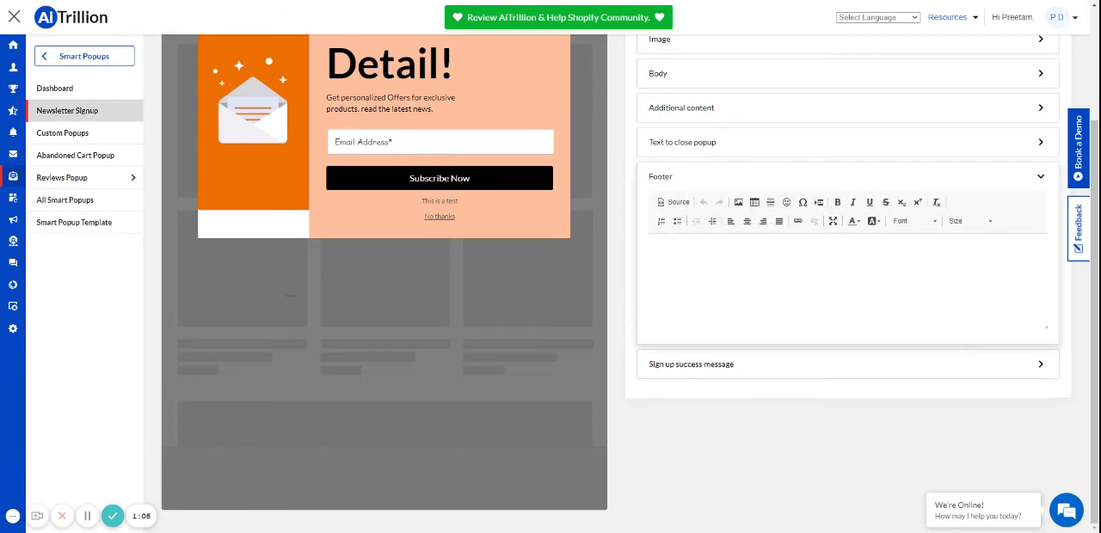
text(test)
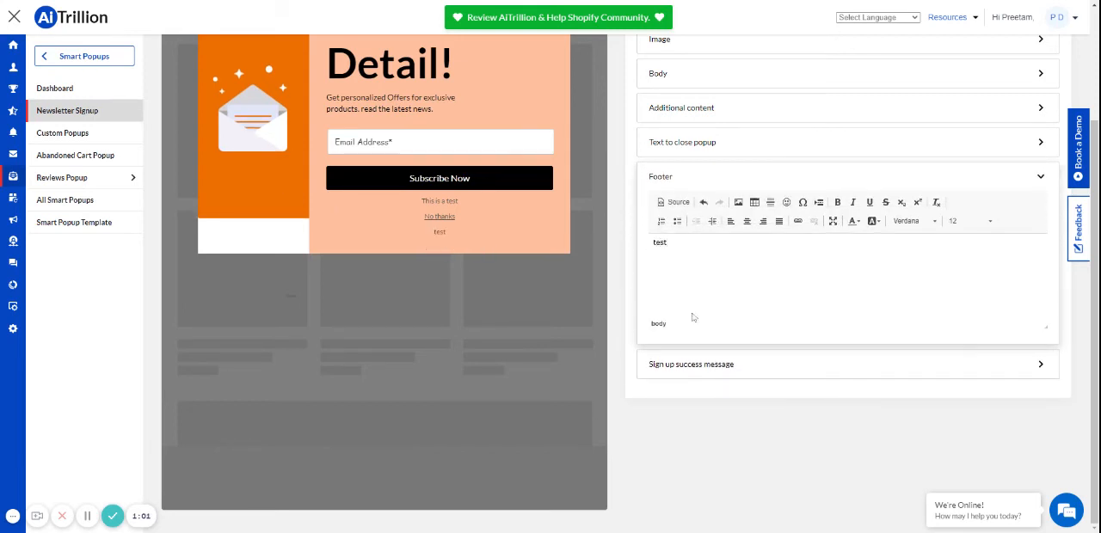
Examine the sign up success message and look over the popup preview and content sections.
click(822, 368)
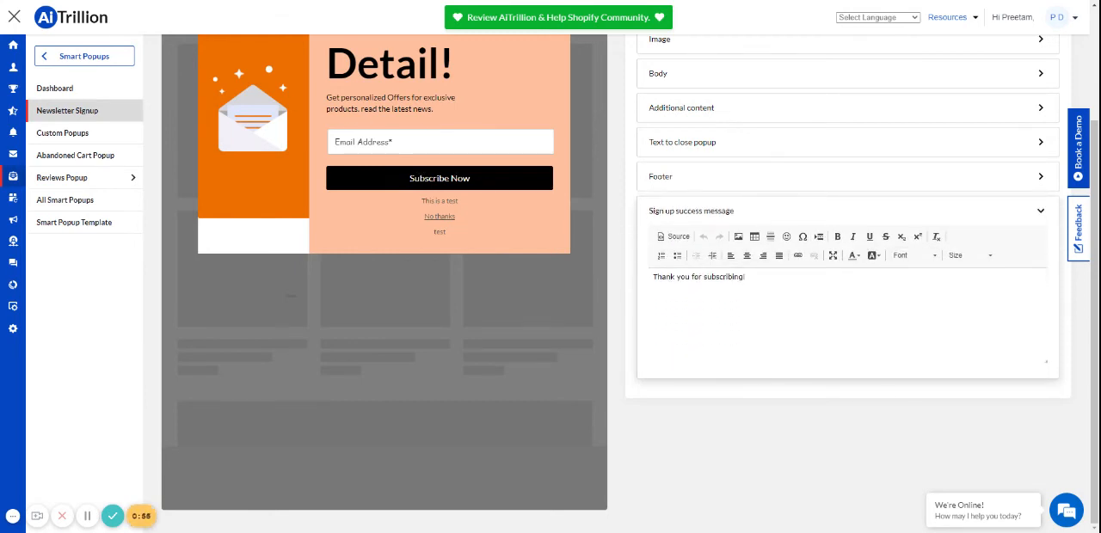
drag(745, 277, 720, 277)
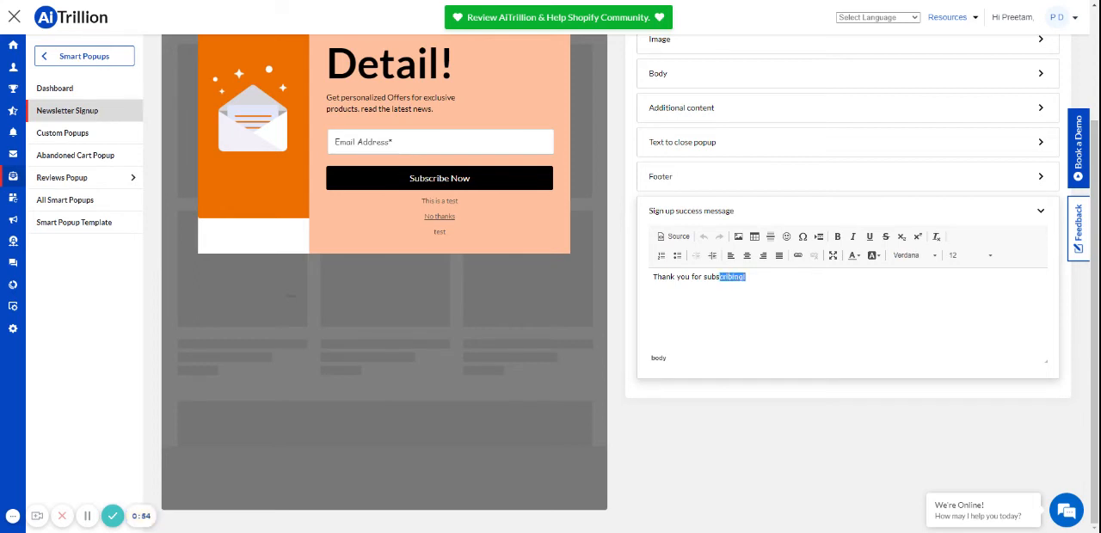
click(745, 277)
scroll(747, 308, up, 2)
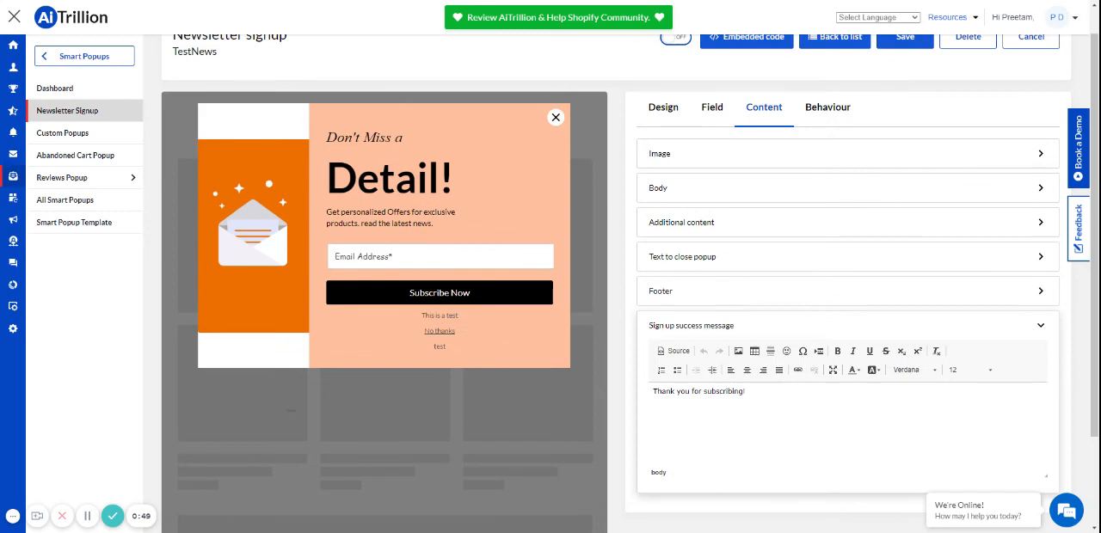
scroll(823, 380, down, 2)
scroll(823, 380, up, 1)
scroll(821, 379, up, 2)
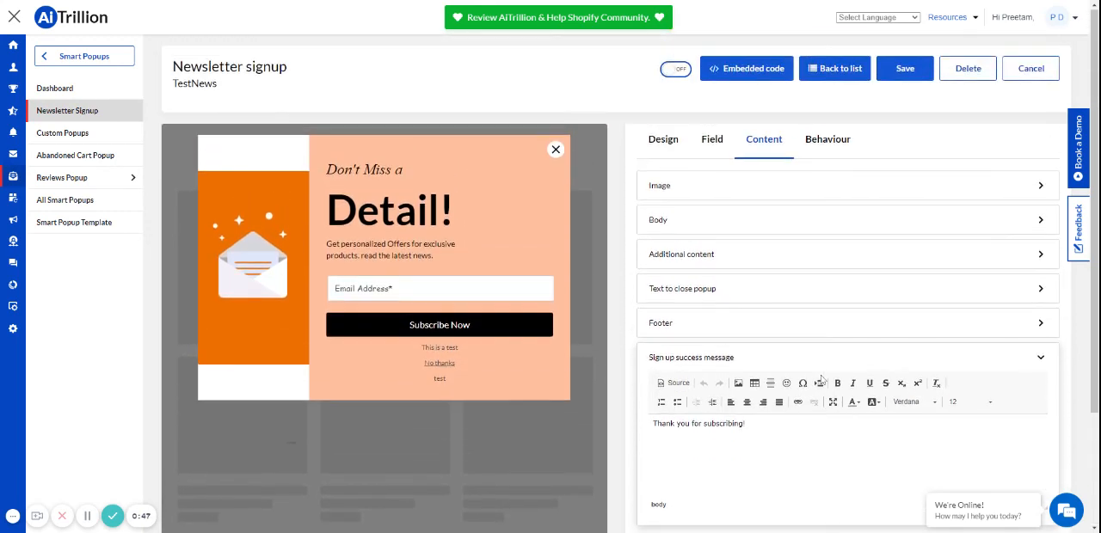
scroll(824, 379, down, 2)
scroll(867, 102, up, 2)
Review the popup's behaviour options for display setting, display frequency and display where.
click(835, 136)
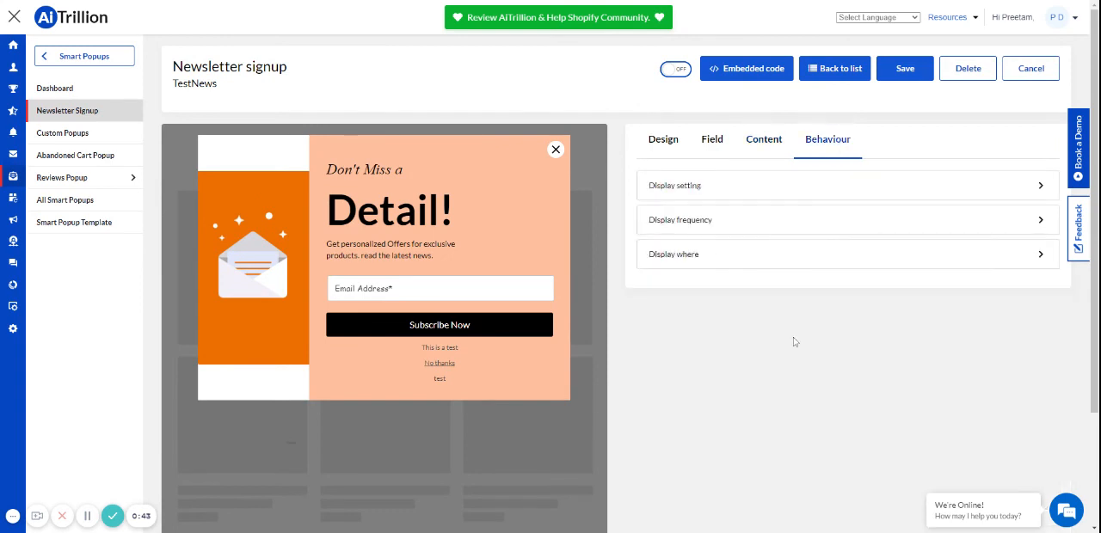
click(738, 158)
click(734, 183)
click(827, 139)
click(754, 183)
click(722, 265)
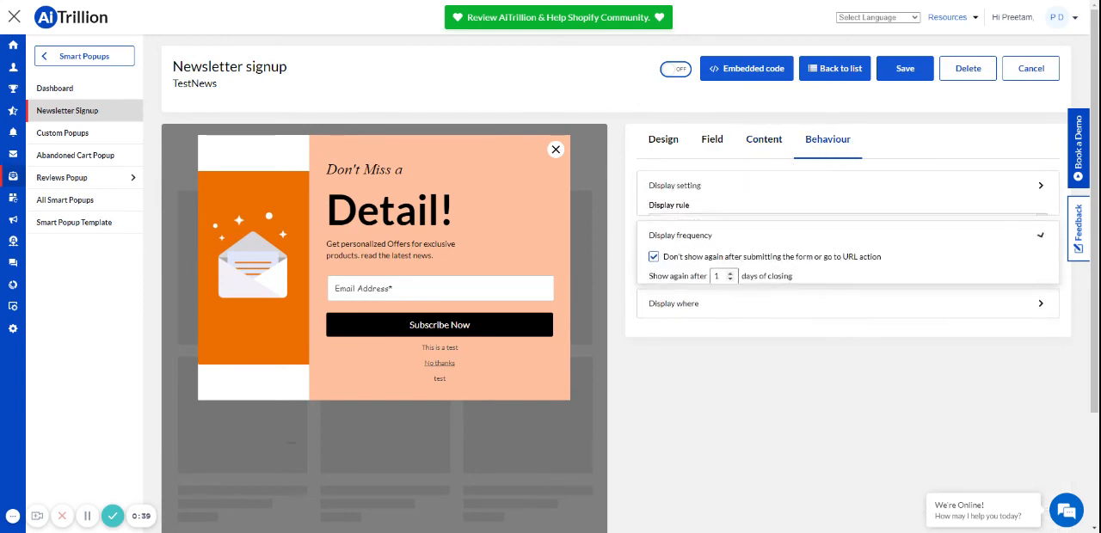
click(720, 309)
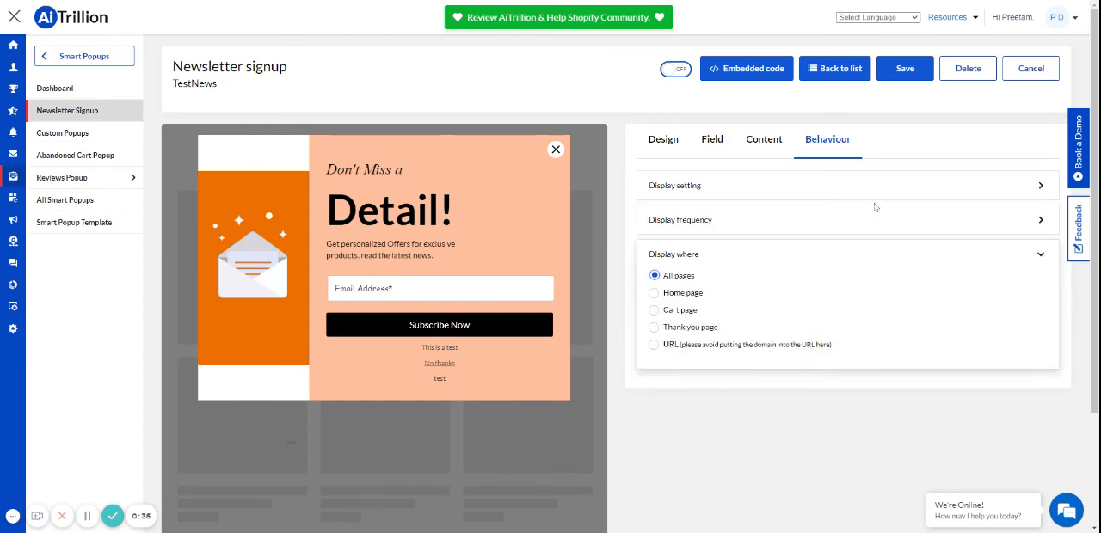
Enable the TestNews popup, confirm the change and save the popup.
click(675, 69)
click(559, 316)
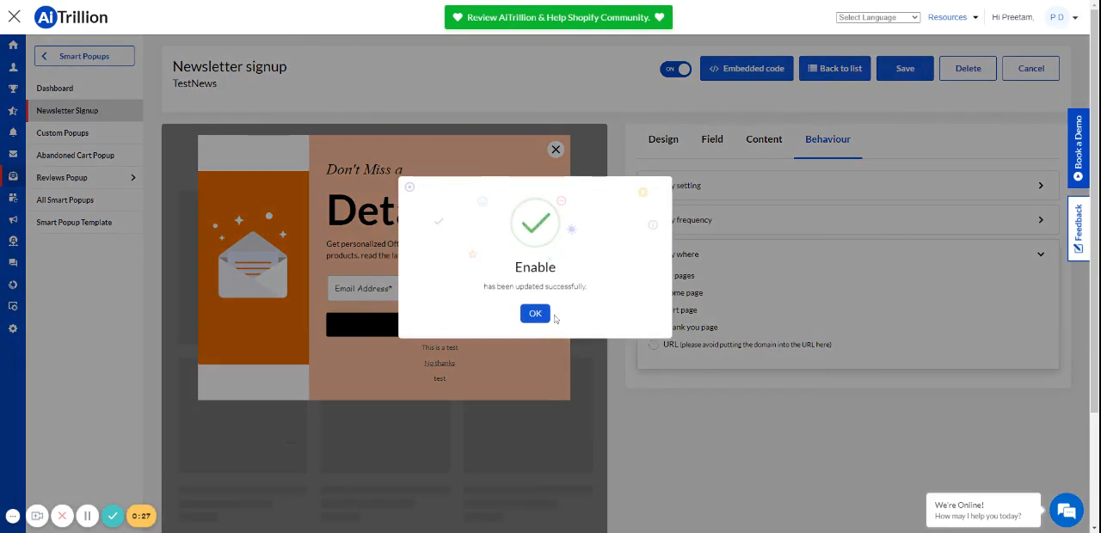
click(534, 313)
click(901, 71)
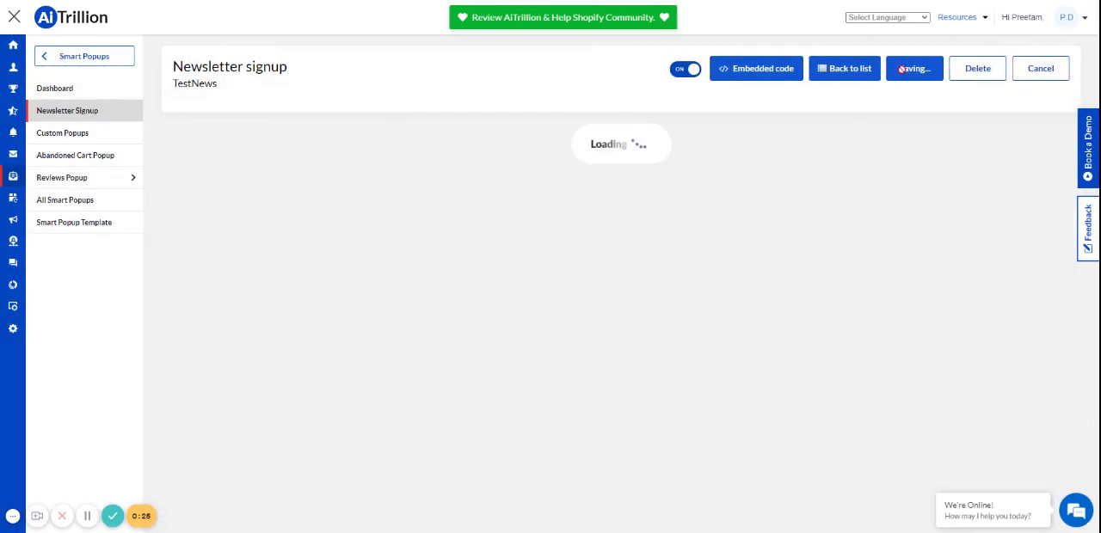